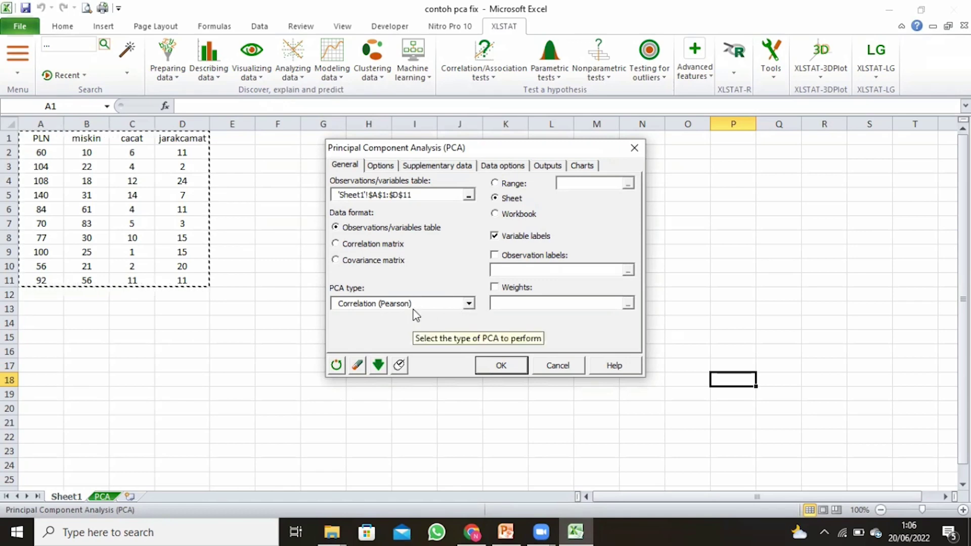
click(380, 167)
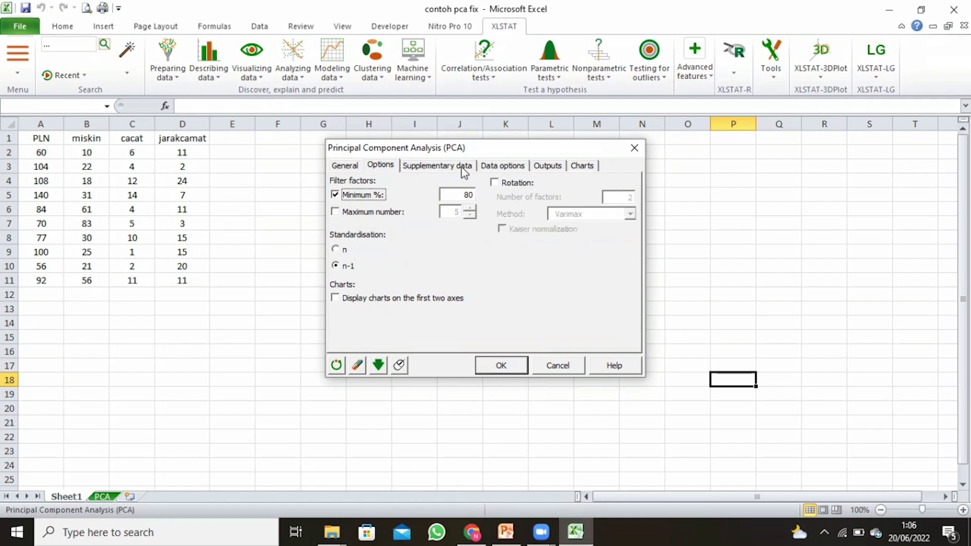
click(488, 171)
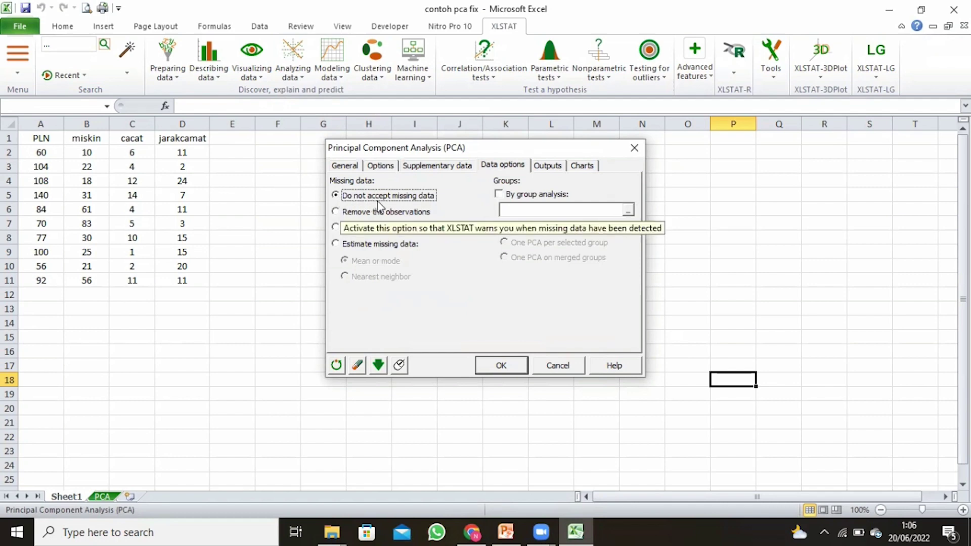
click(542, 169)
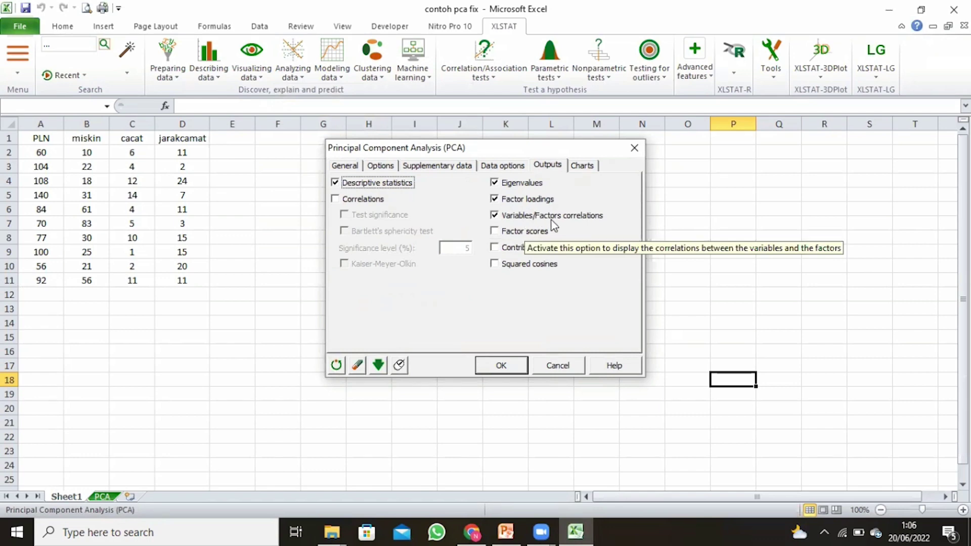
click(581, 166)
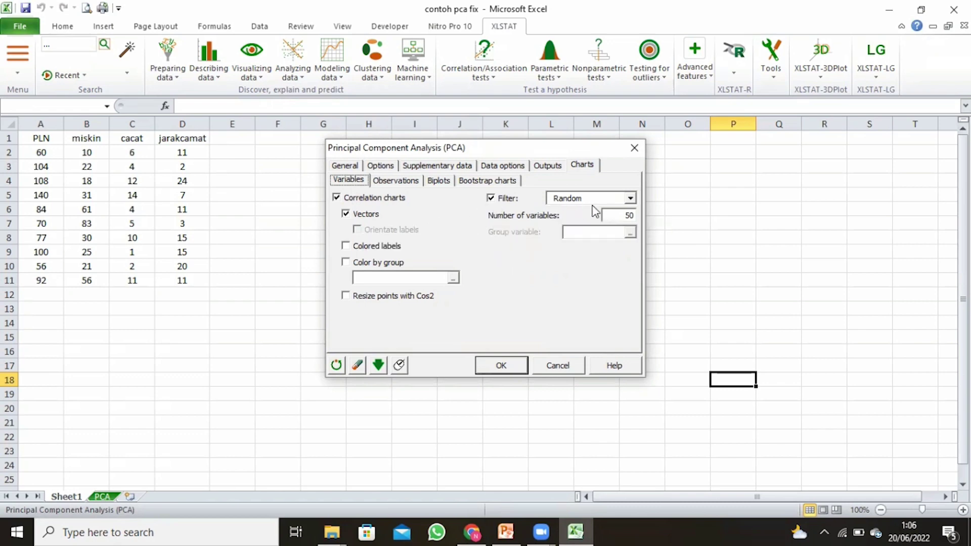
click(395, 181)
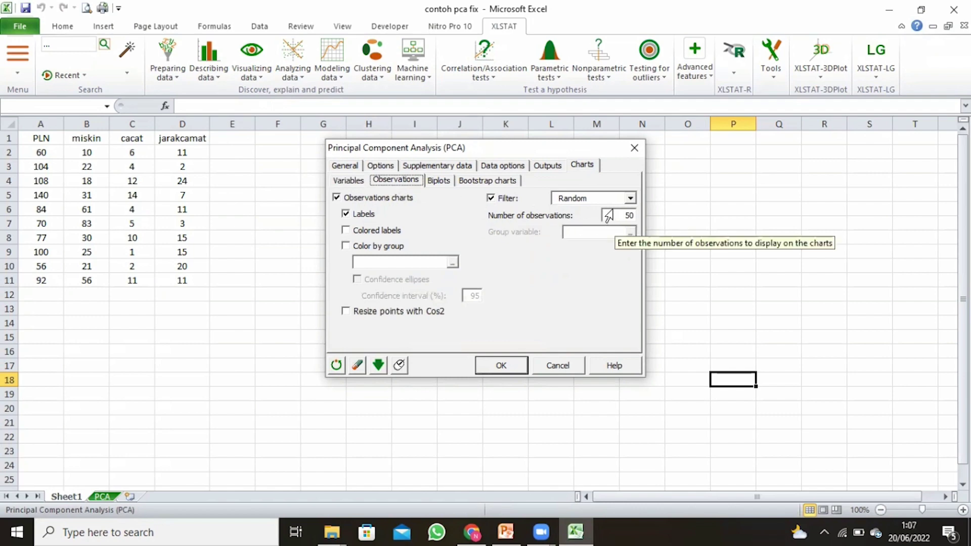
click(501, 368)
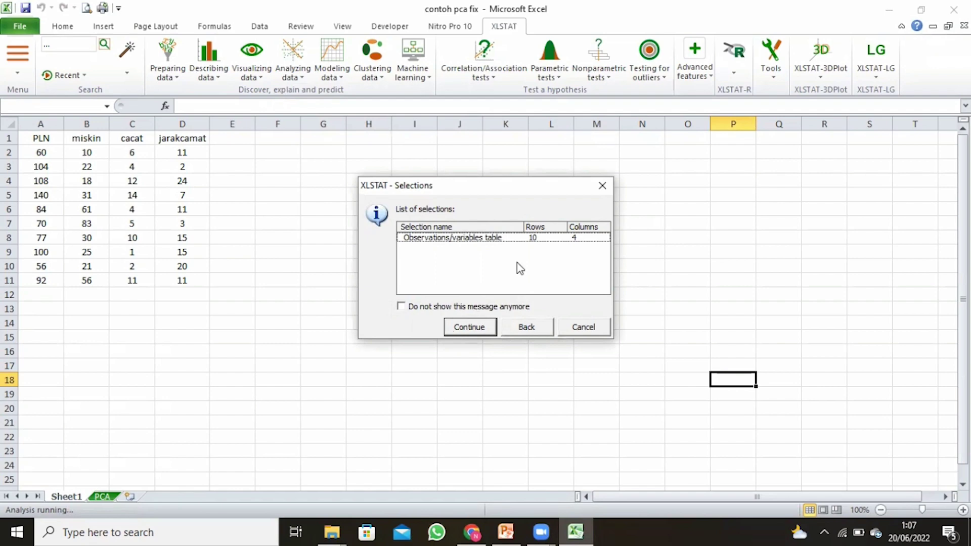
click(599, 185)
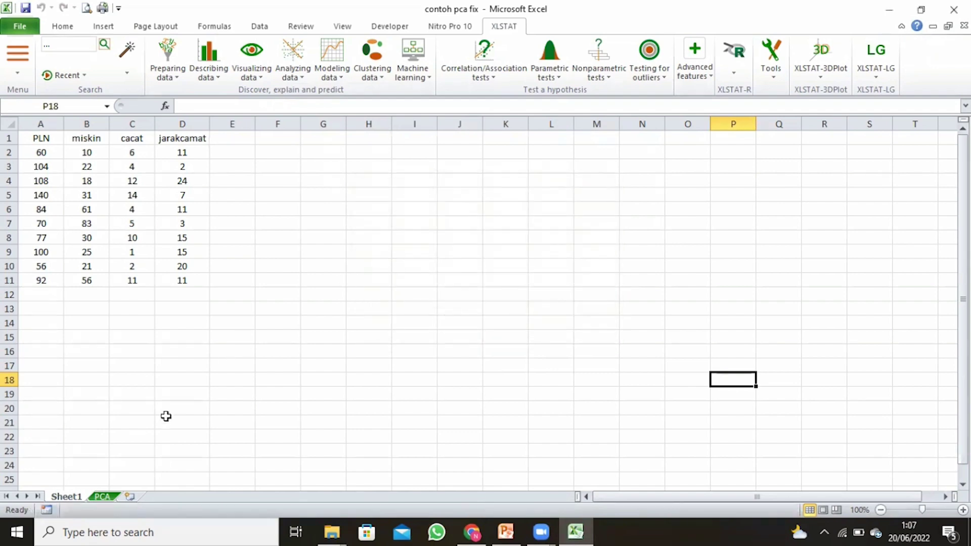
Examine the existing results on the PCA sheet, from the summary statistics and correlation matrix to the eigenvalues and scree plot
click(107, 499)
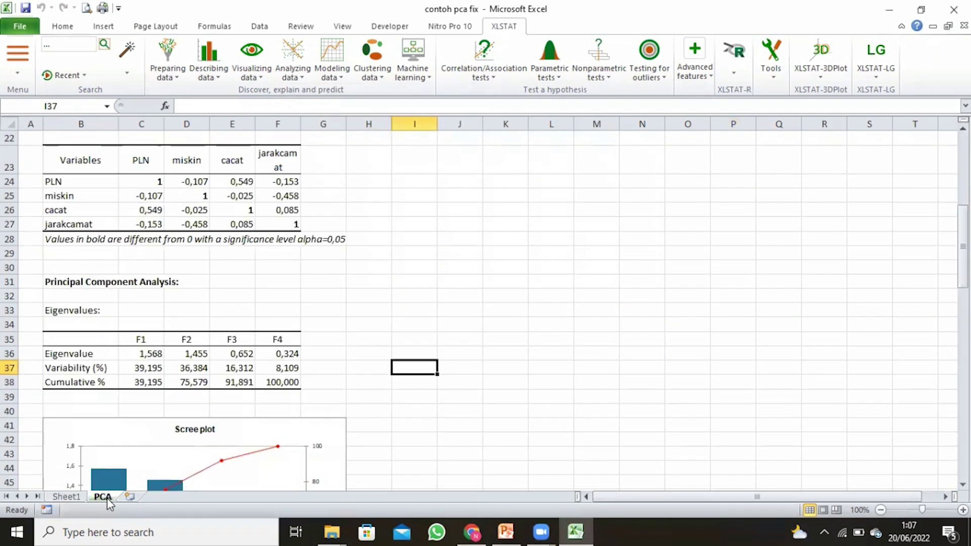
scroll(299, 296, up, 2)
scroll(303, 288, up, 5)
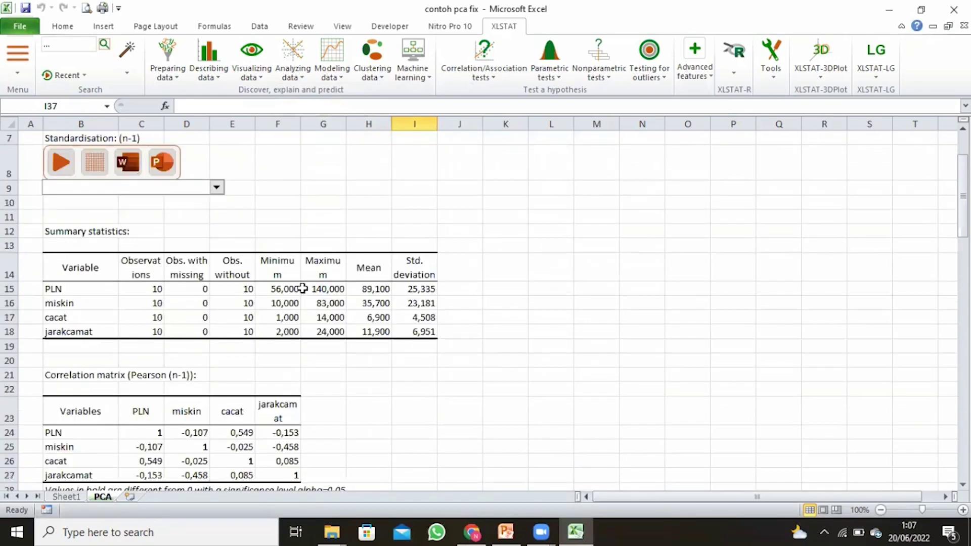
scroll(302, 288, down, 5)
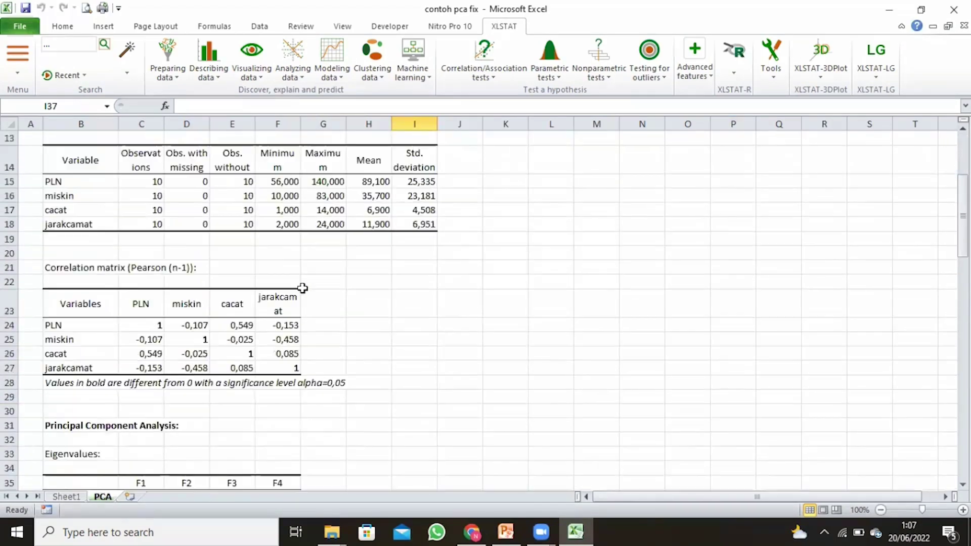
scroll(302, 288, down, 3)
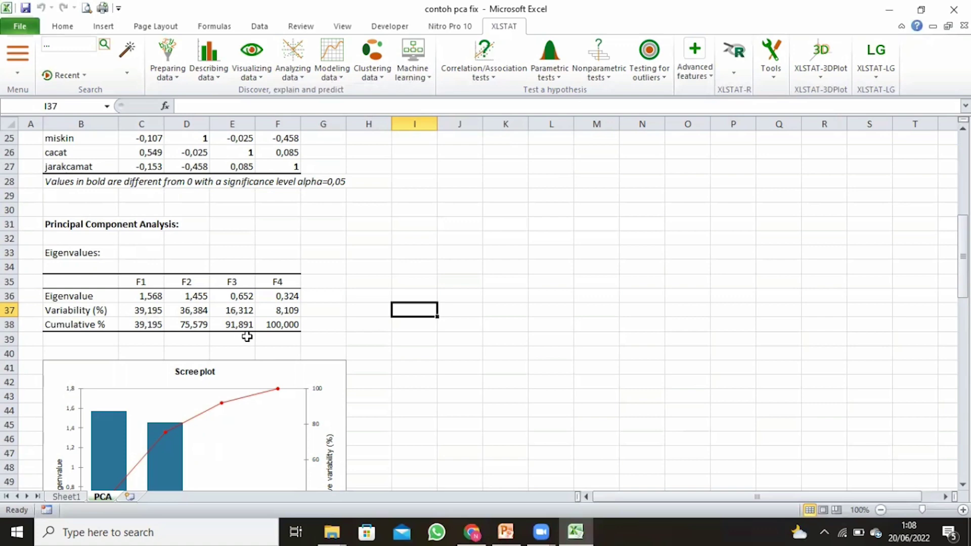
click(815, 1)
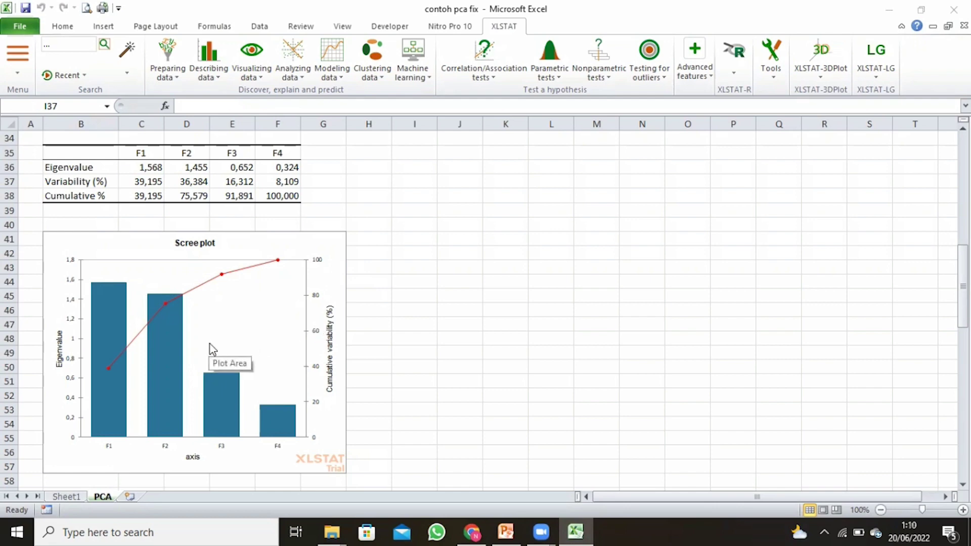
mouse_move(221, 379)
click(446, 300)
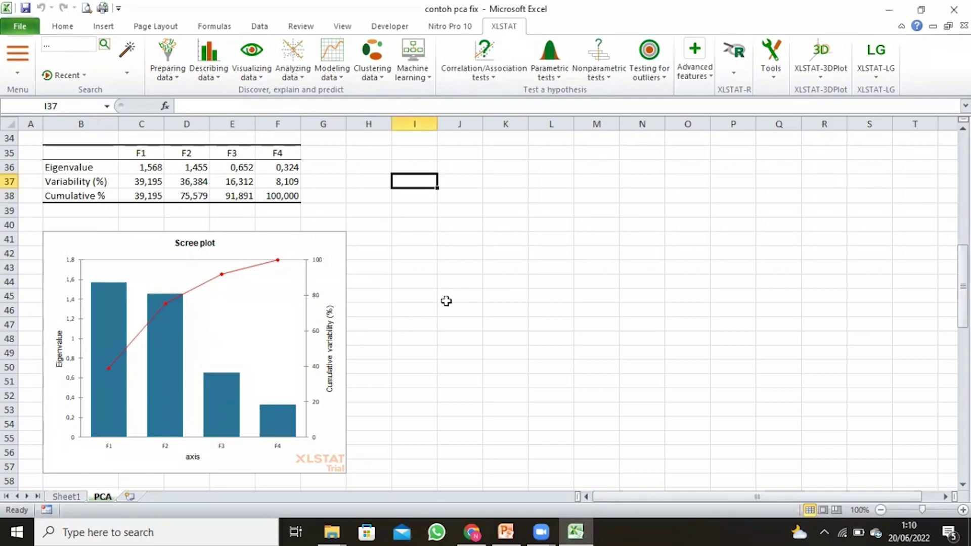
scroll(446, 301, down, 5)
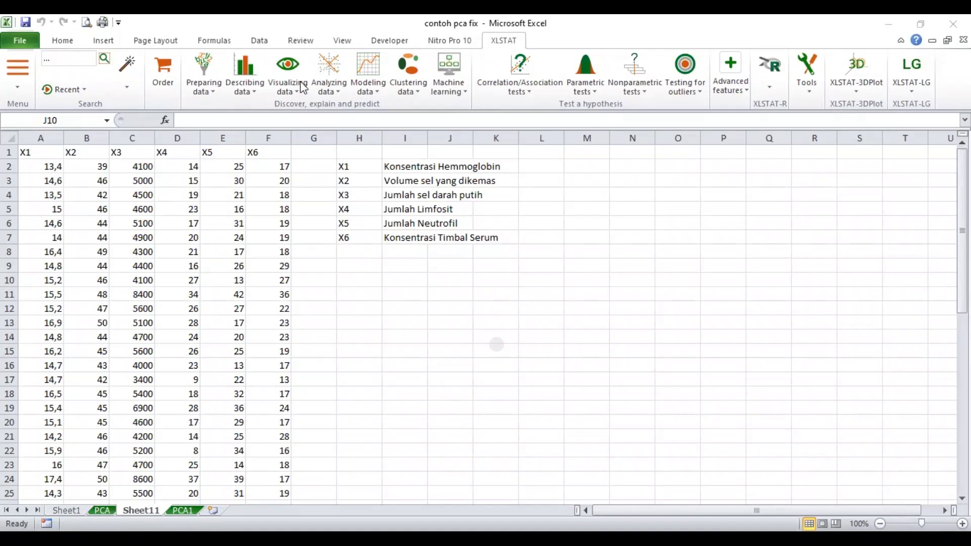
Set up a Principal Component Analysis on Sheet11 range A1:F52 with variable labels and the Correlation (Pearson) type
click(343, 96)
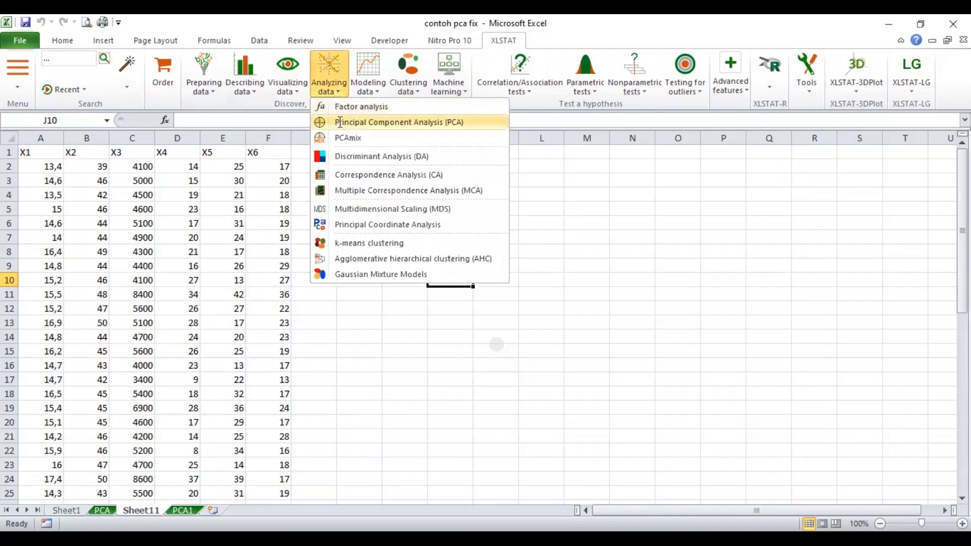
click(342, 123)
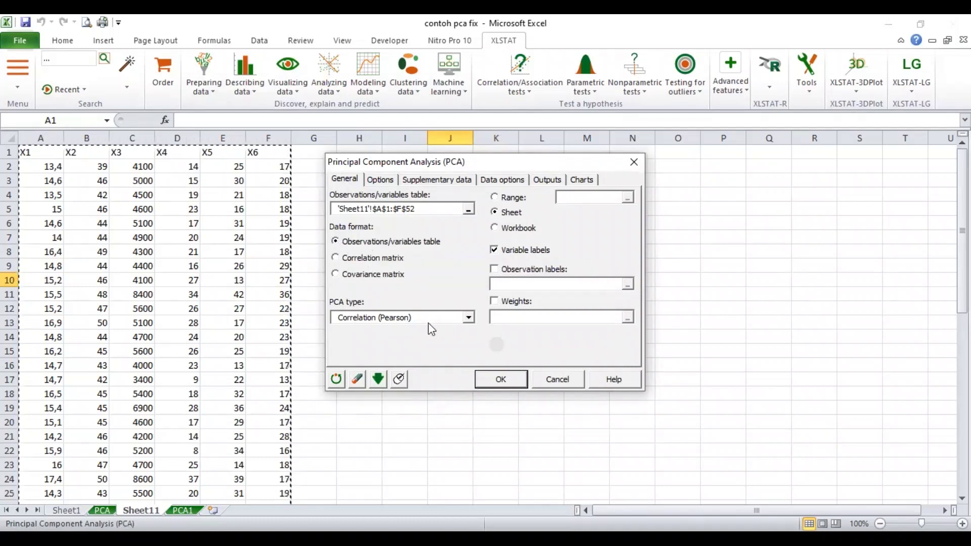
click(455, 317)
click(384, 330)
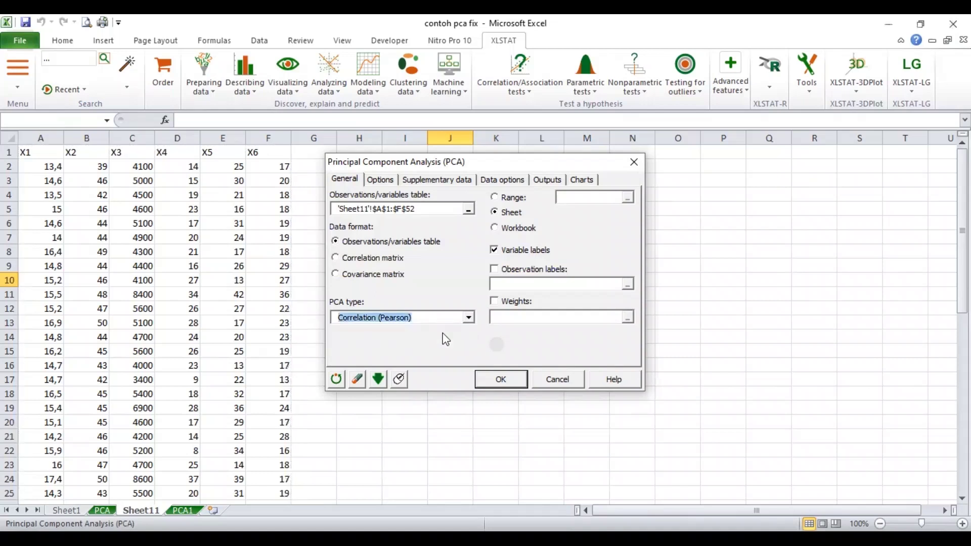
Review the remaining PCA options, data, outputs and charts settings, keep them as they are, and run the analysis to a new sheet
click(380, 179)
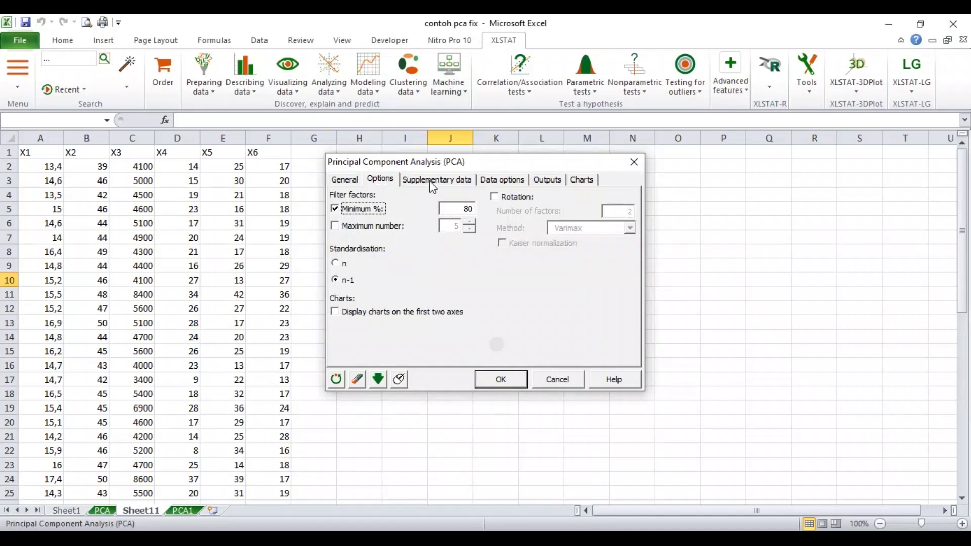
click(454, 179)
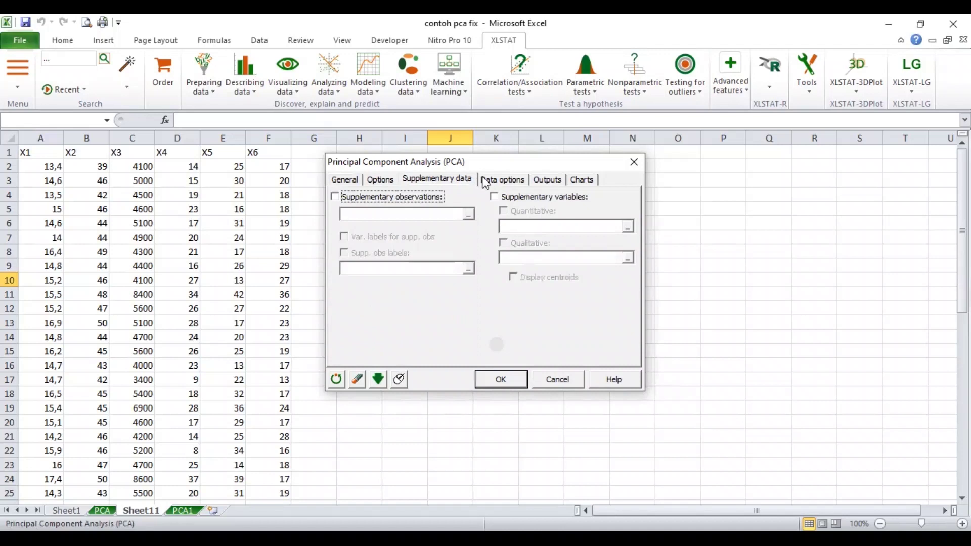
click(485, 182)
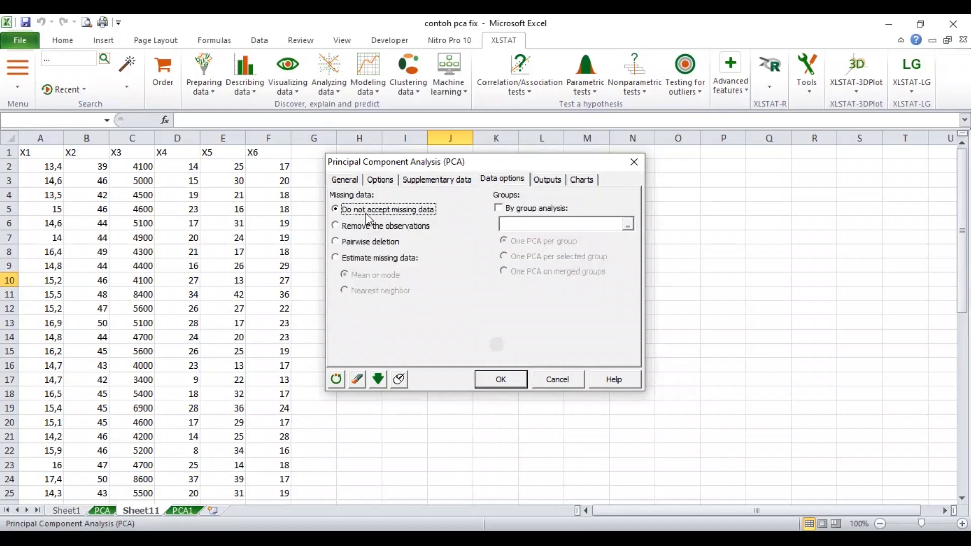
click(547, 180)
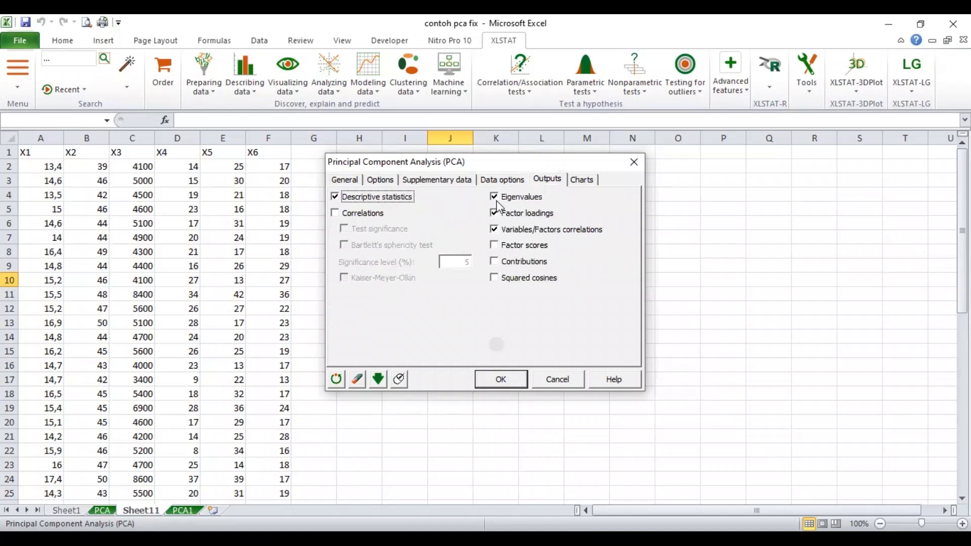
click(578, 179)
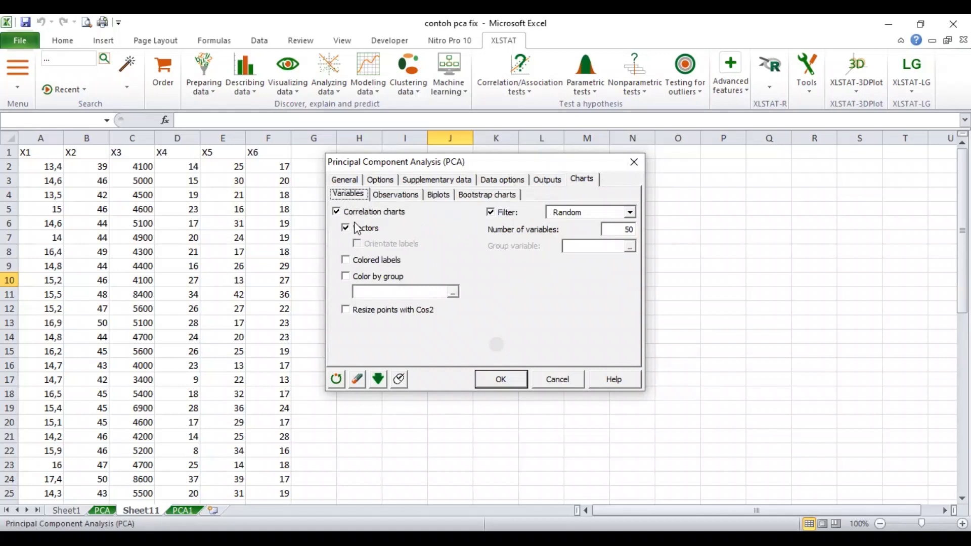
click(395, 197)
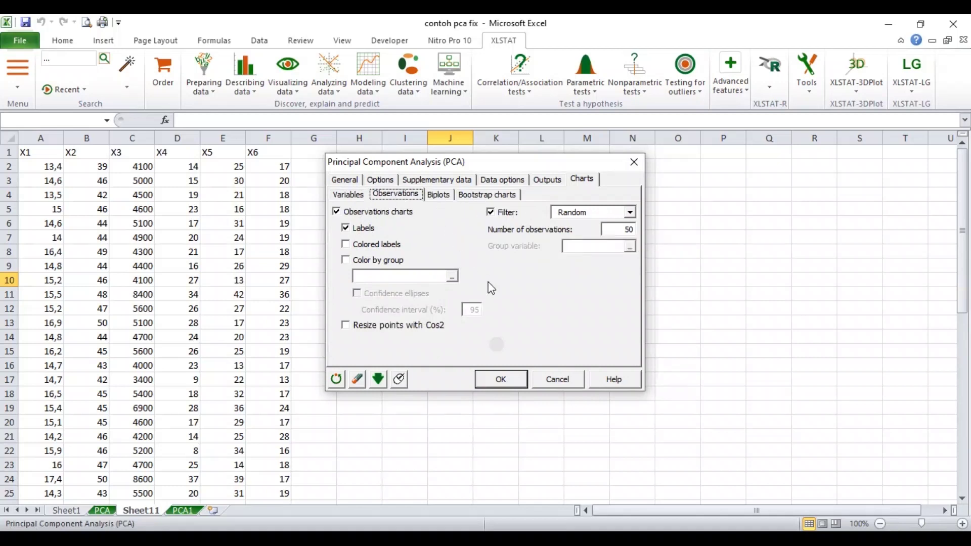
click(502, 378)
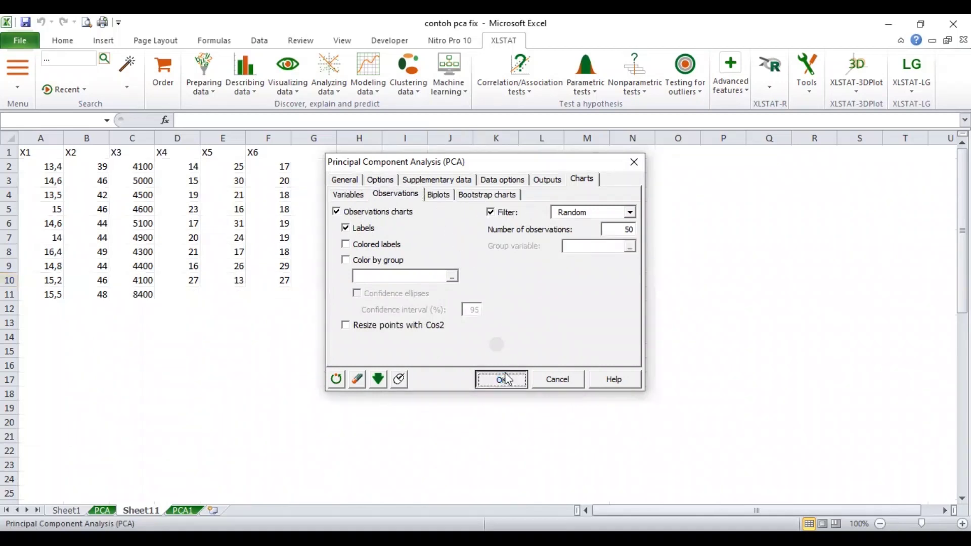
click(470, 340)
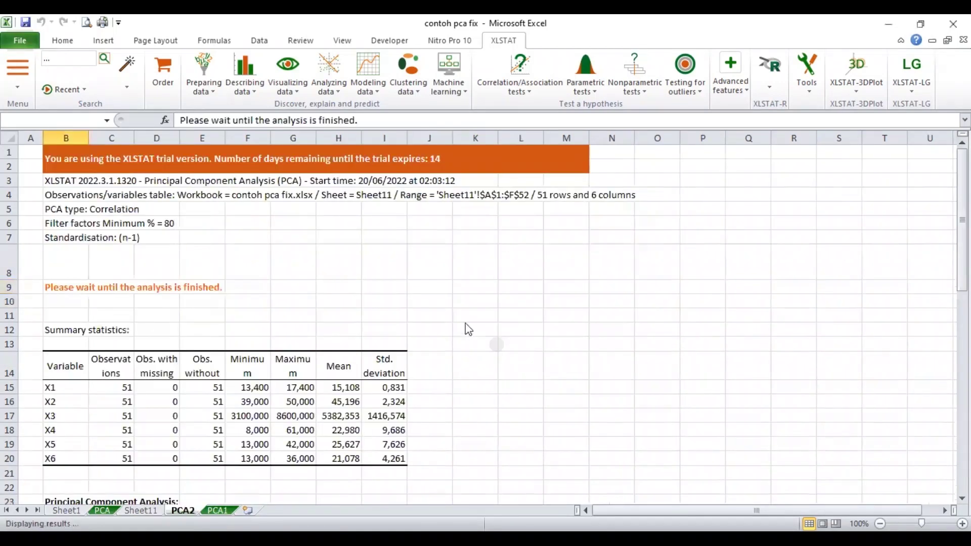
click(507, 323)
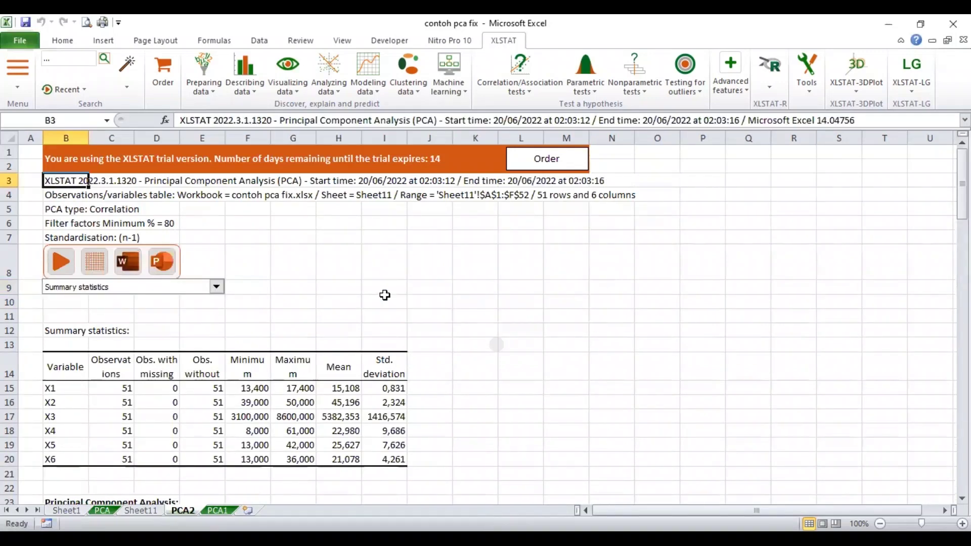
Examine the new PCA report's summary statistics, eigenvalues table and scree plot
scroll(404, 286, down, 1)
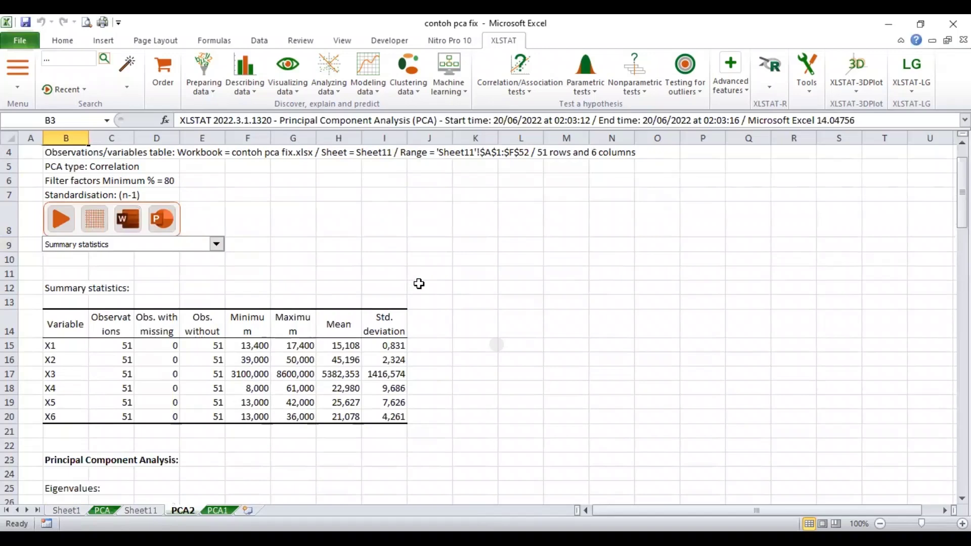
scroll(419, 284, down, 3)
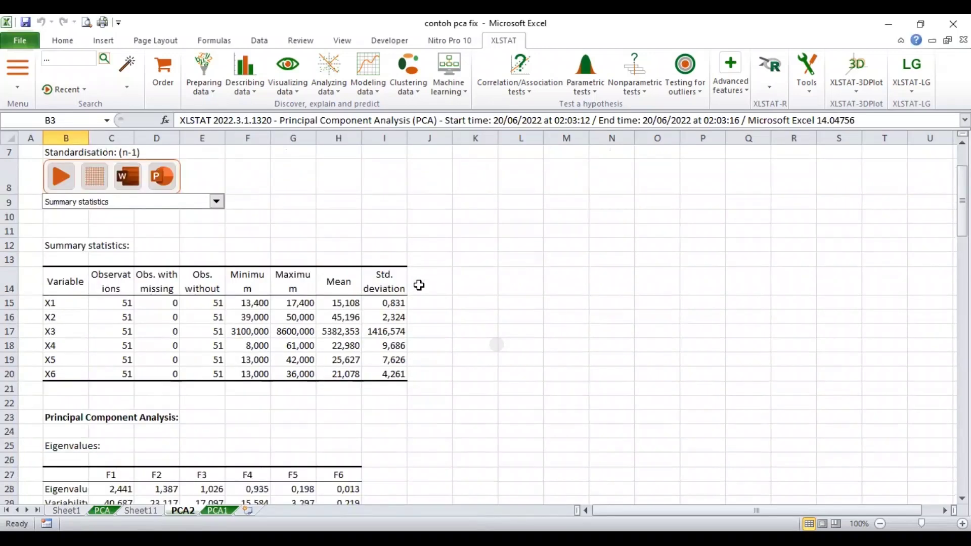
scroll(418, 286, down, 1)
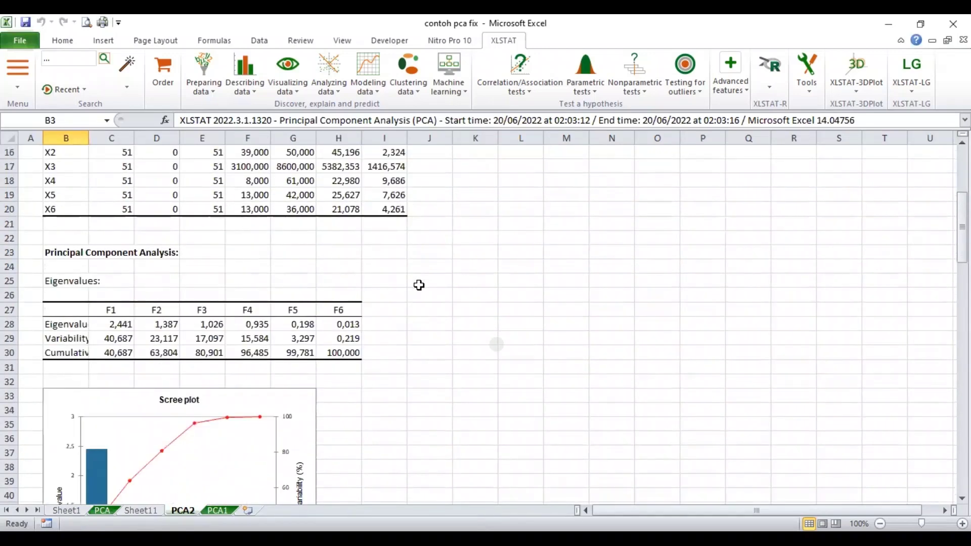
scroll(418, 285, down, 1)
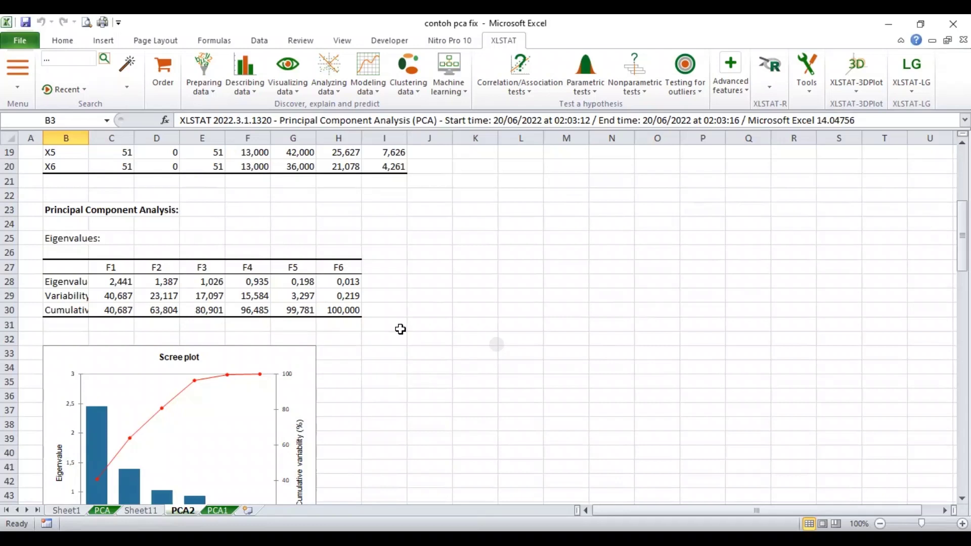
scroll(401, 326, down, 2)
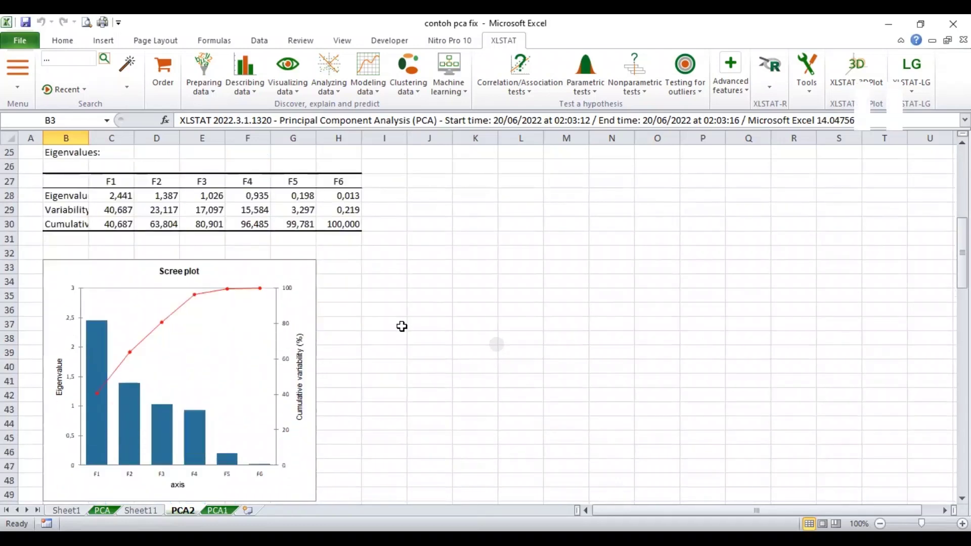